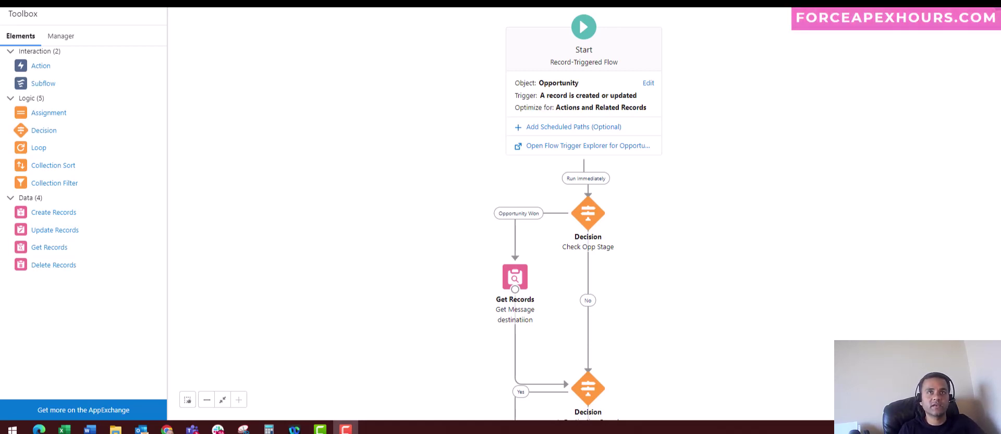
Bring up the Salesforce-Slack integration guide and review the flow's trigger settings without changes.
key("alt+Tab")
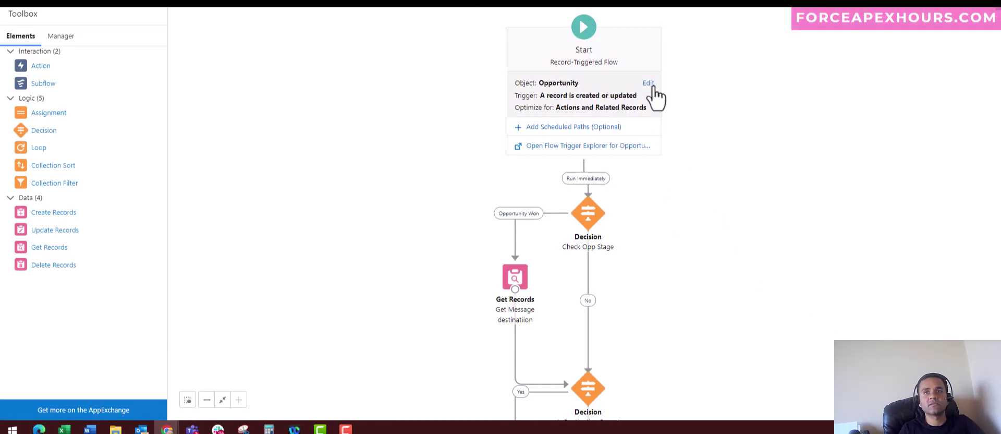
left_click(653, 87)
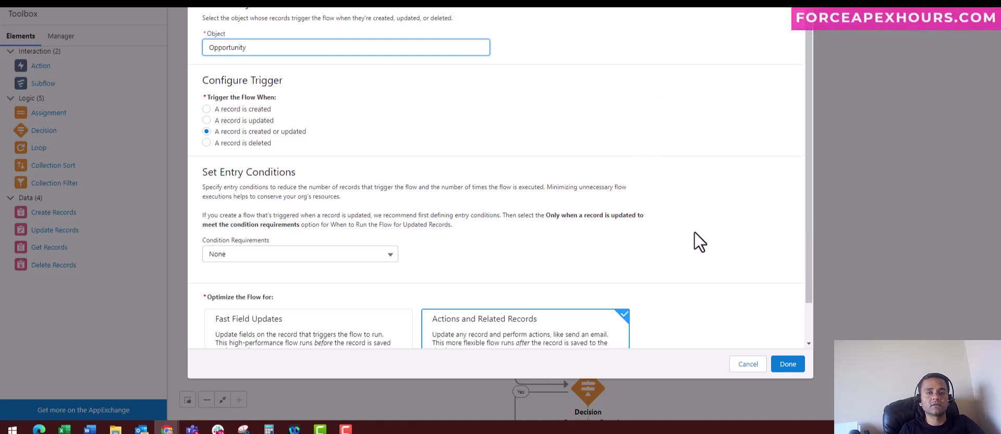
scroll(696, 238, "down", 1)
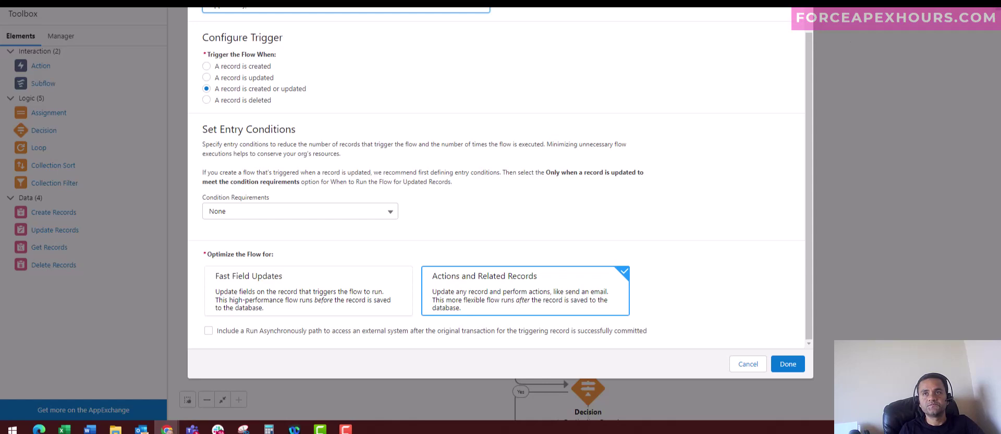
left_click(788, 363)
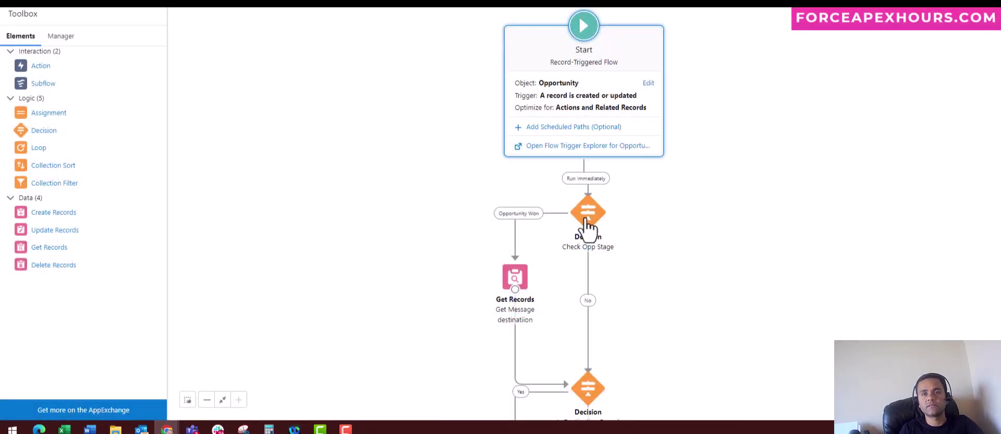
Inspect the Check Opp Stage decision conditions and the Get Message destination record lookup.
double_click(589, 228)
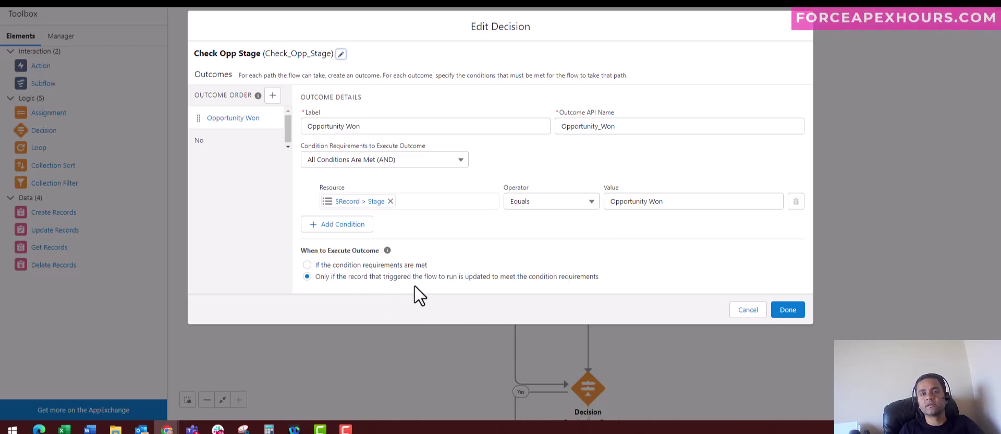
left_click(789, 310)
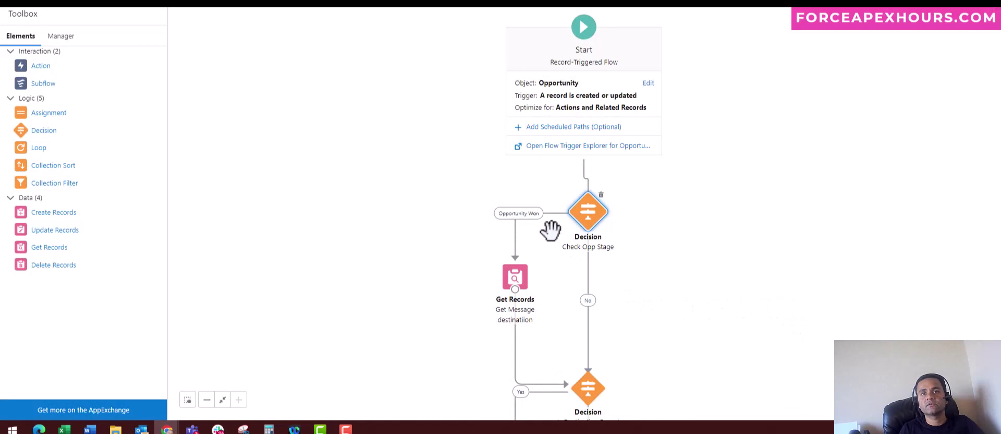
double_click(522, 284)
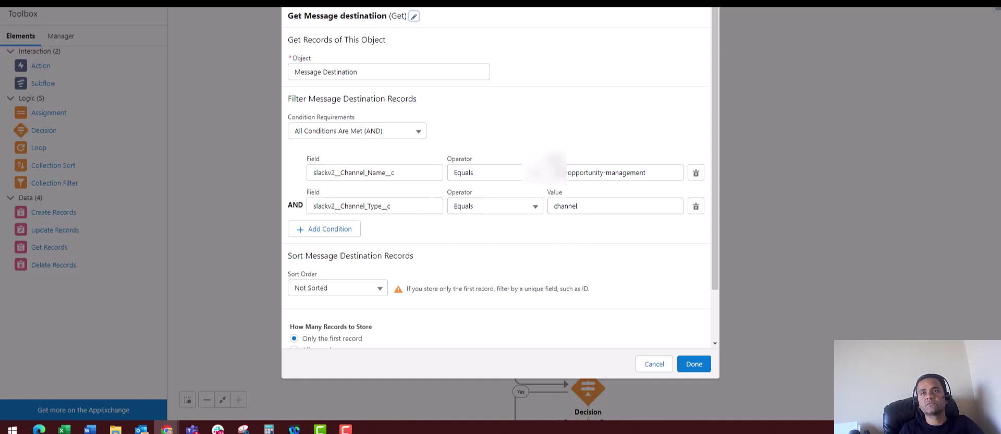
key("Escape")
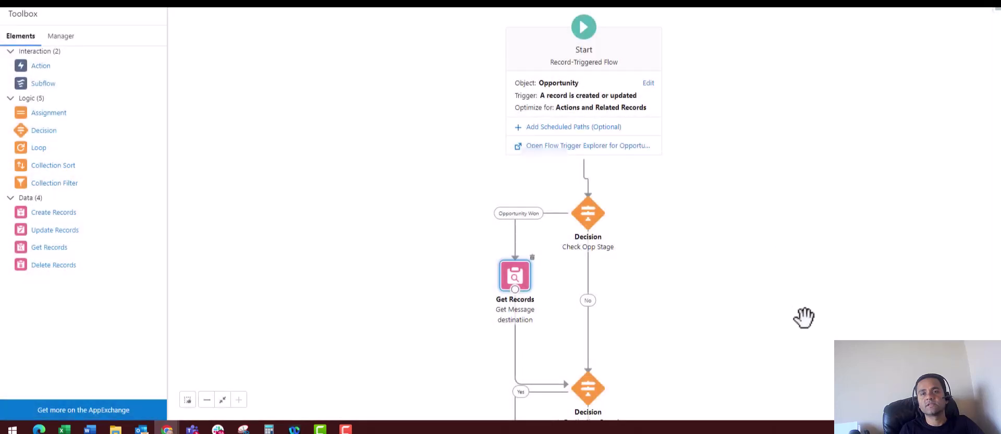
Review the Is Destination Found decision, Get Slack Auth Opportunity Owner lookup and Is Auth Found decision.
left_click_drag(804, 317, 791, 141)
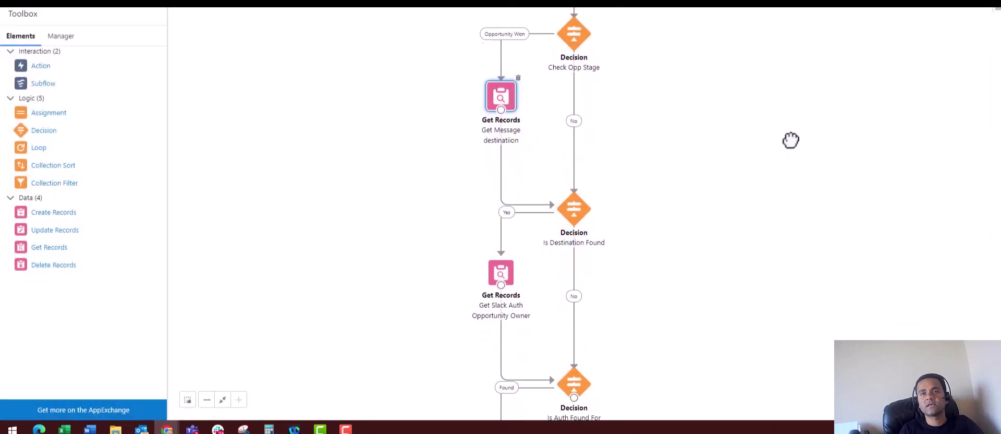
double_click(574, 222)
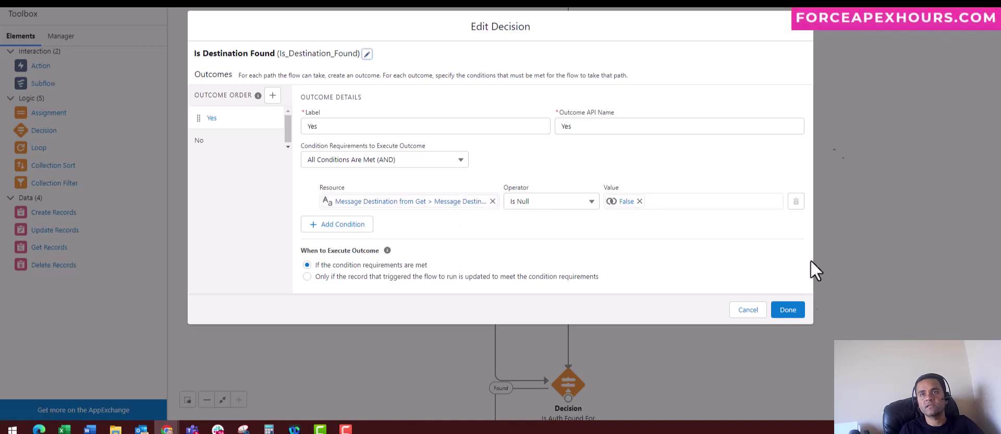
left_click(788, 309)
scroll(760, 208, "down", 3)
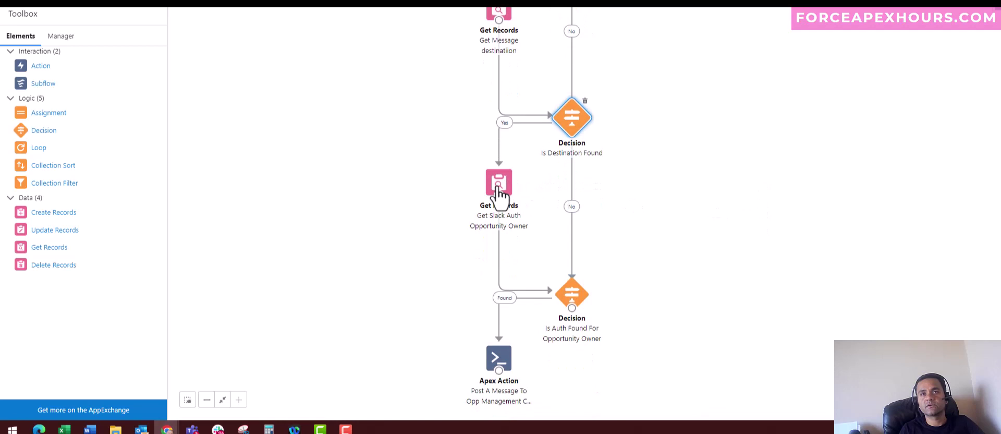
double_click(498, 192)
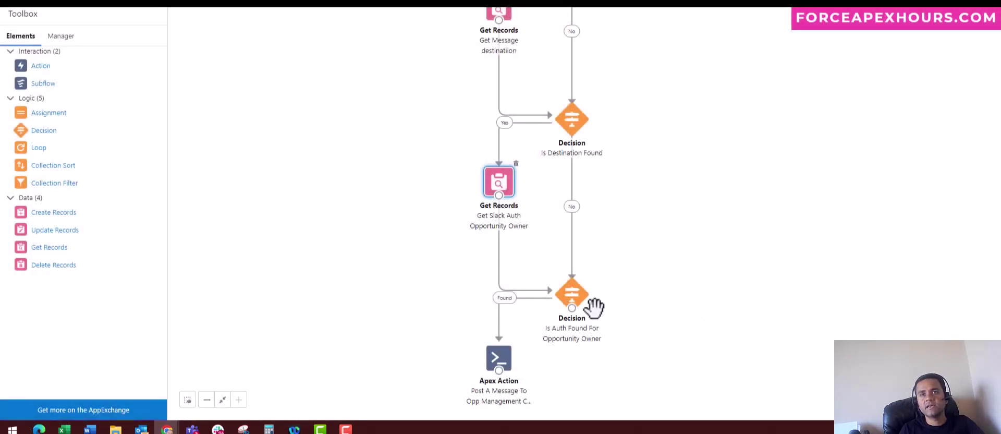
double_click(577, 306)
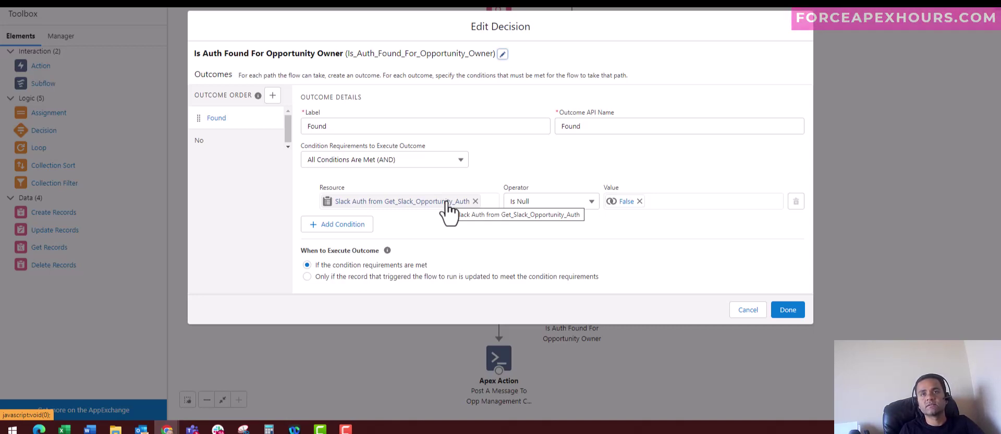
left_click(791, 309)
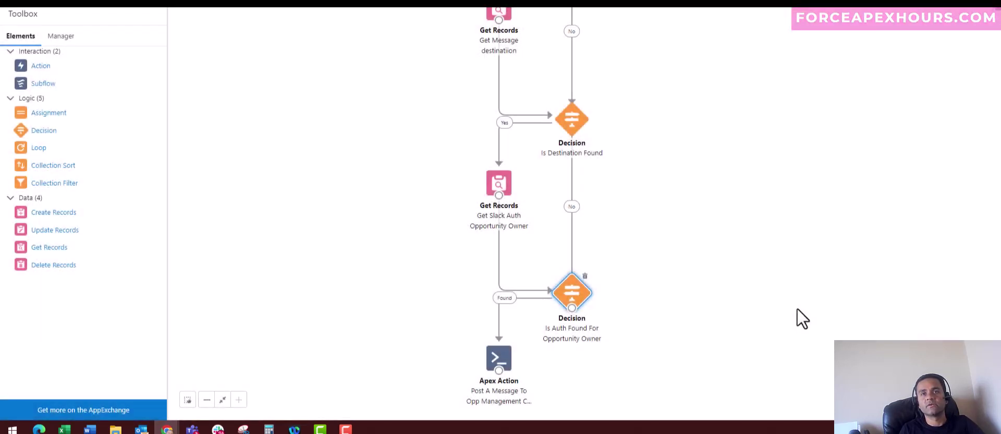
Check the Slack post-message action's input values and its Record ID resource options.
double_click(506, 359)
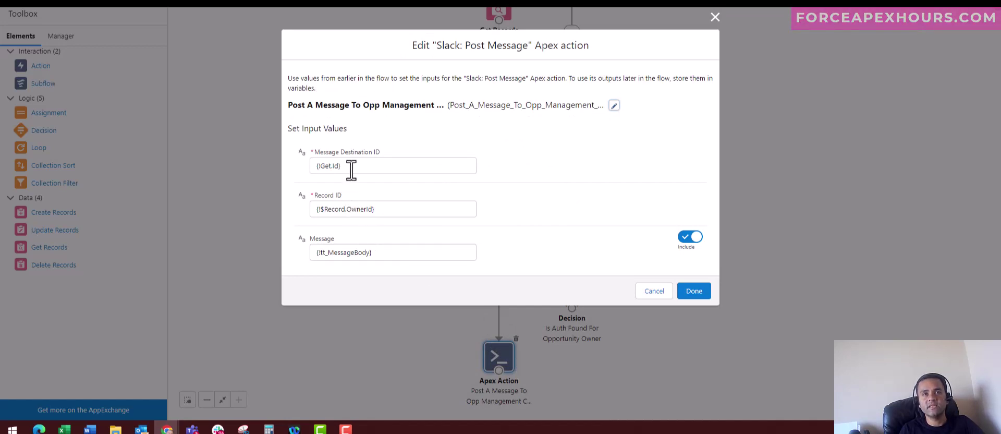
left_click(393, 209)
left_click(521, 240)
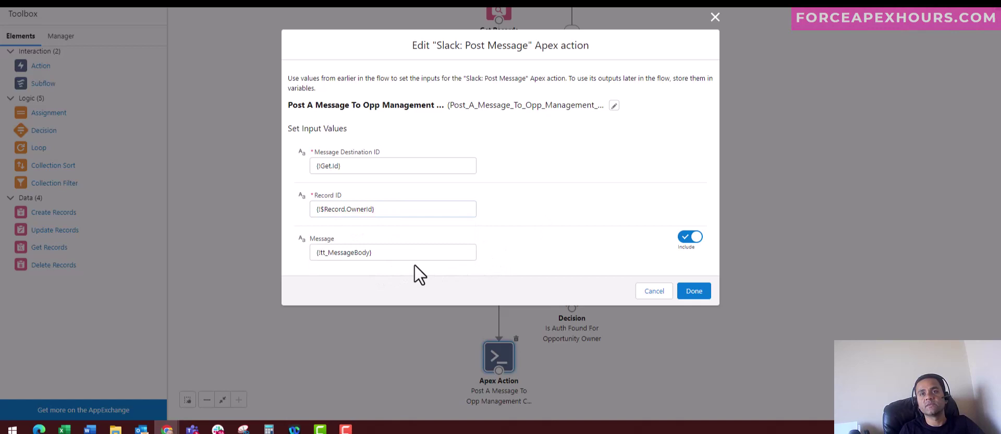
left_click(714, 20)
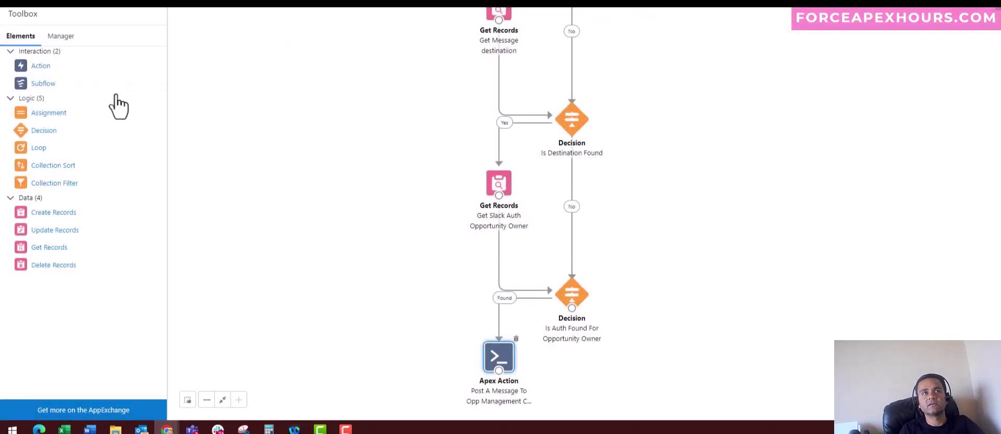
From the Manager list, show tt_MessageBody's close date, stage name and priority lines.
left_click(61, 36)
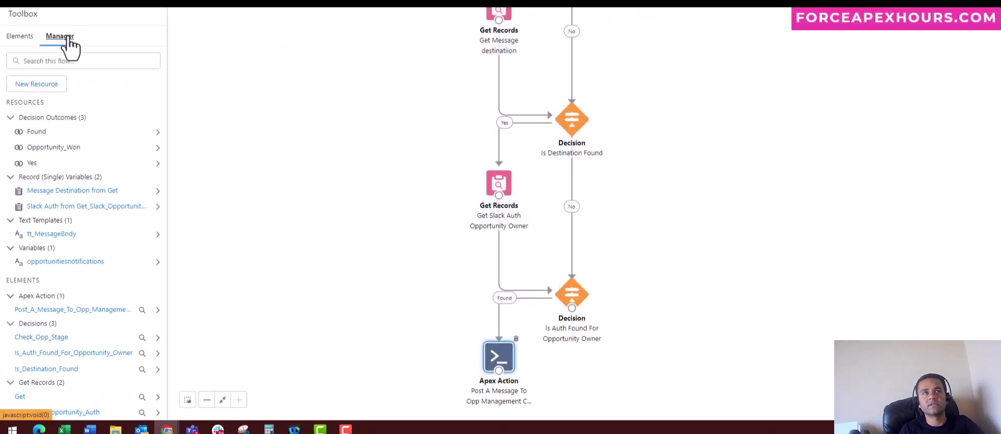
left_click(68, 234)
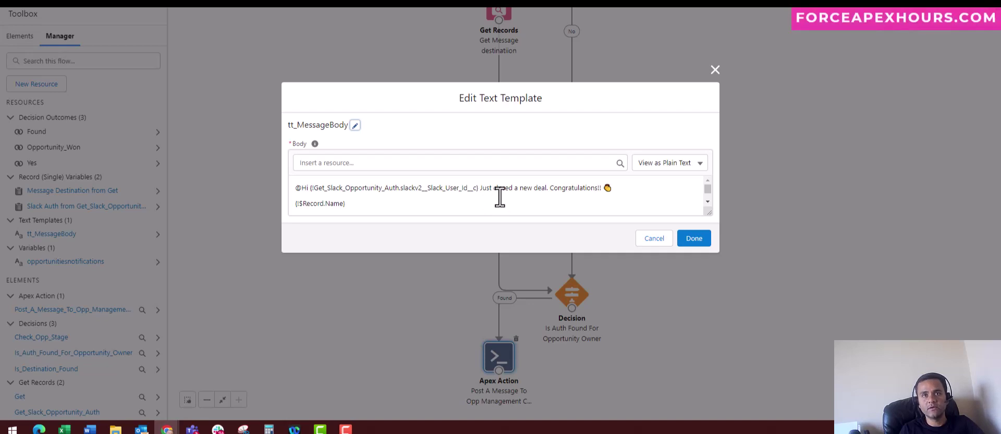
left_click(425, 209)
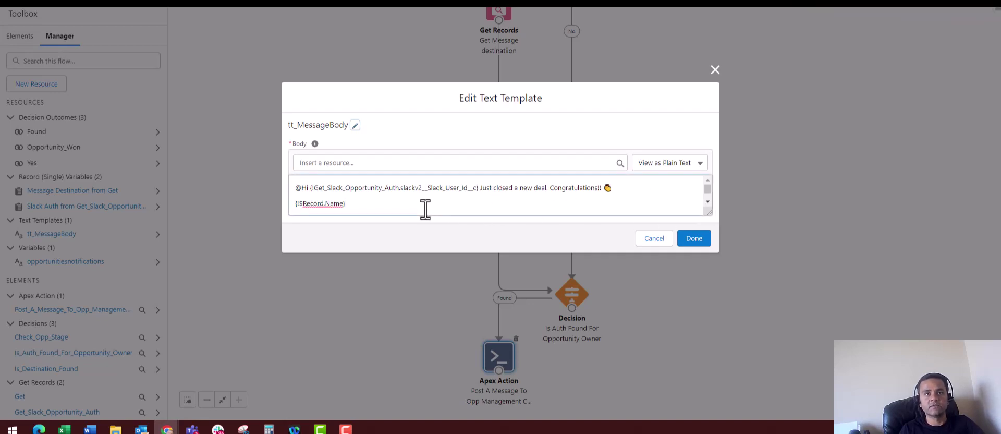
key("Return")
type("{!$Record.CloseDate}")
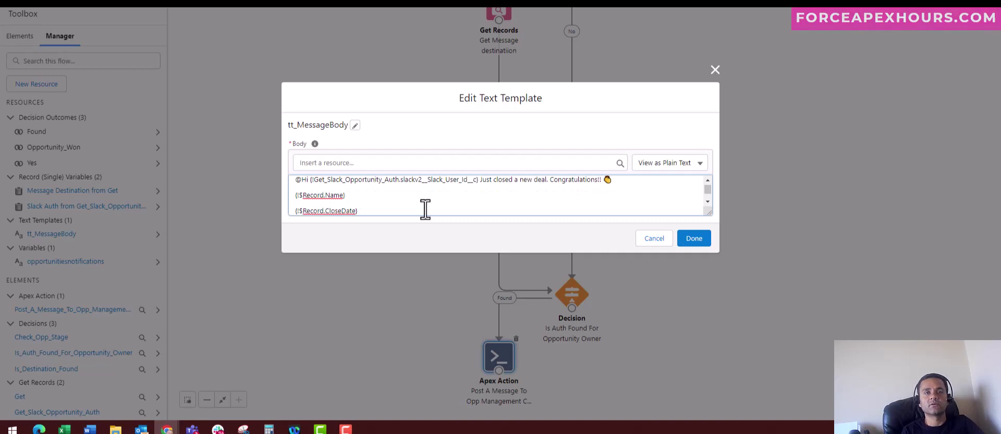
key("Return")
type("{!$Record.StageName}")
key("Return")
type("{!$Record.Priority__c}")
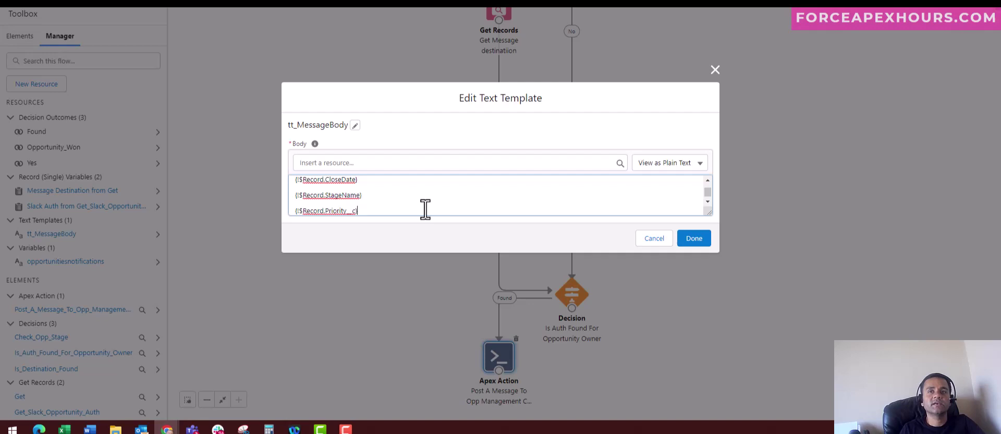
left_click(715, 69)
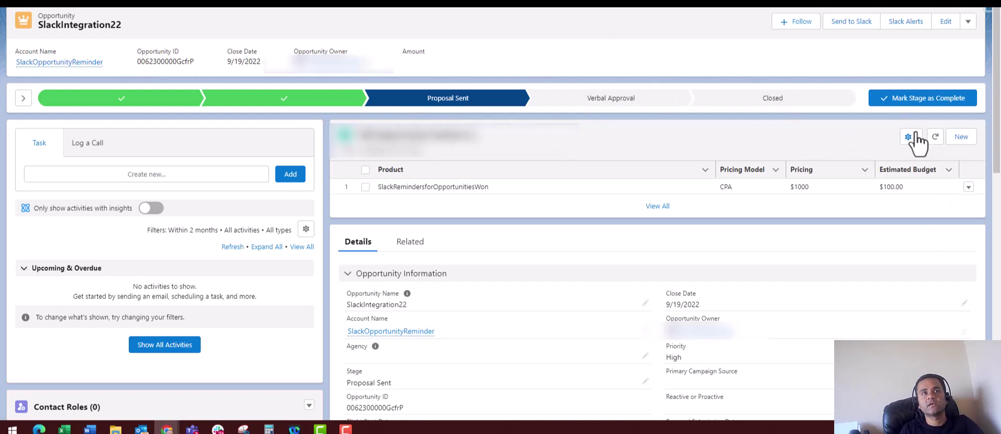
Advance SlackIntegration22 to Verbal Approval, then close and save it as Opportunity Won.
left_click(925, 104)
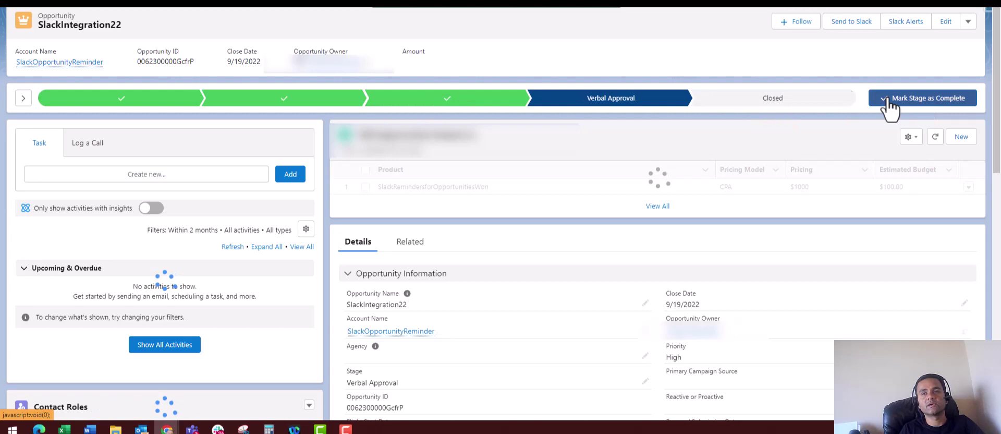
left_click(915, 99)
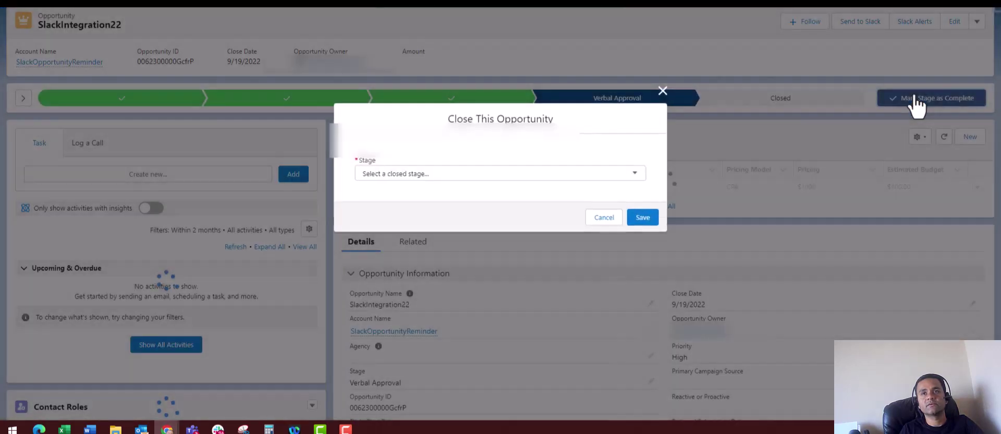
left_click(518, 173)
left_click(511, 205)
left_click(643, 218)
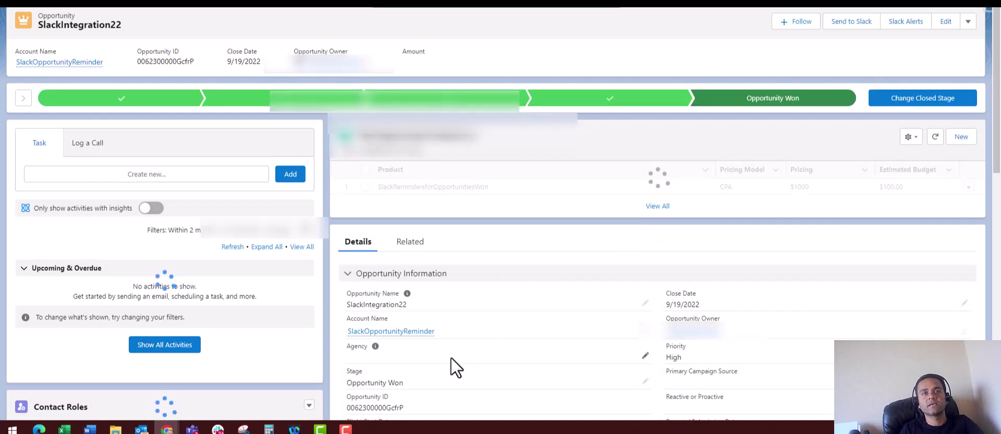
left_click(218, 428)
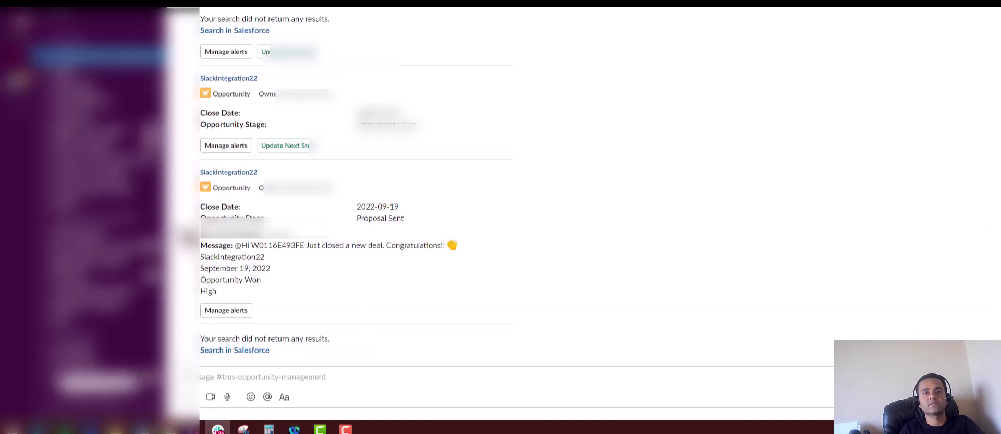
Return from Slack to the won SlackIntegration22 opportunity page in Chrome.
left_click(158, 428)
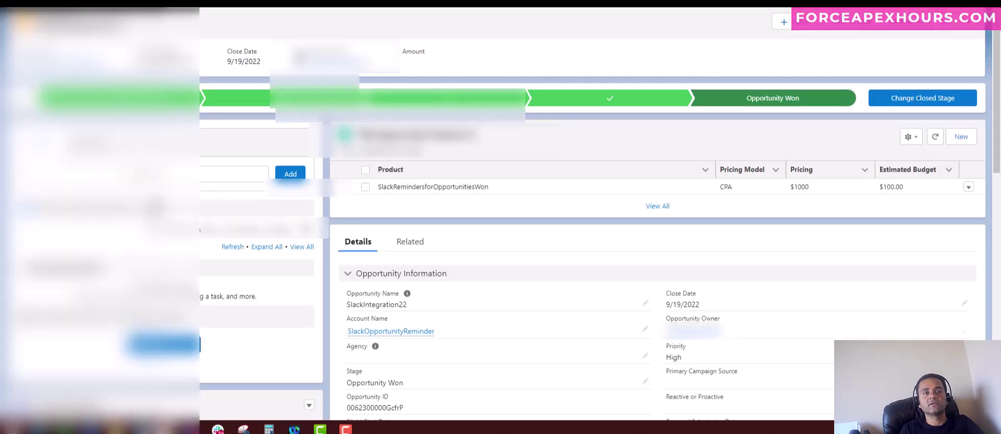